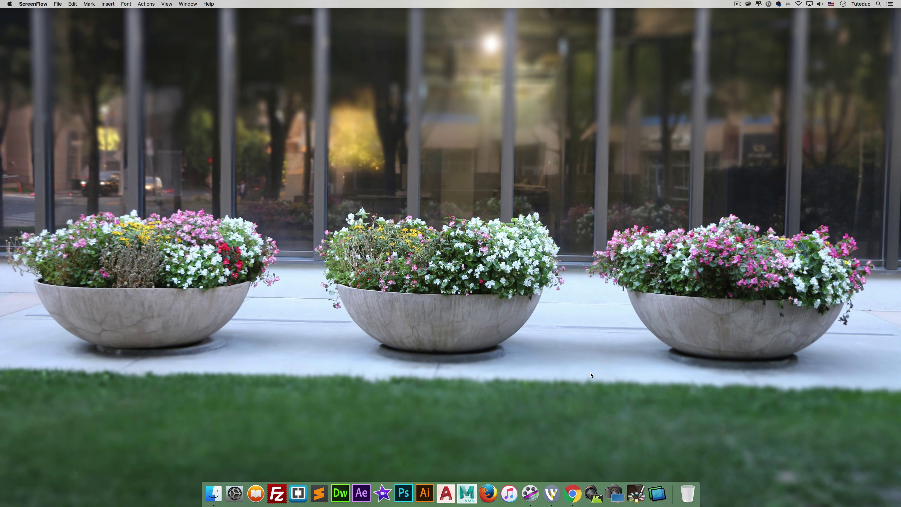
Step: Bring the Untitled 1 Wirecast Pro project window, with its New Shot on layer 3, to the front
left_click(555, 486)
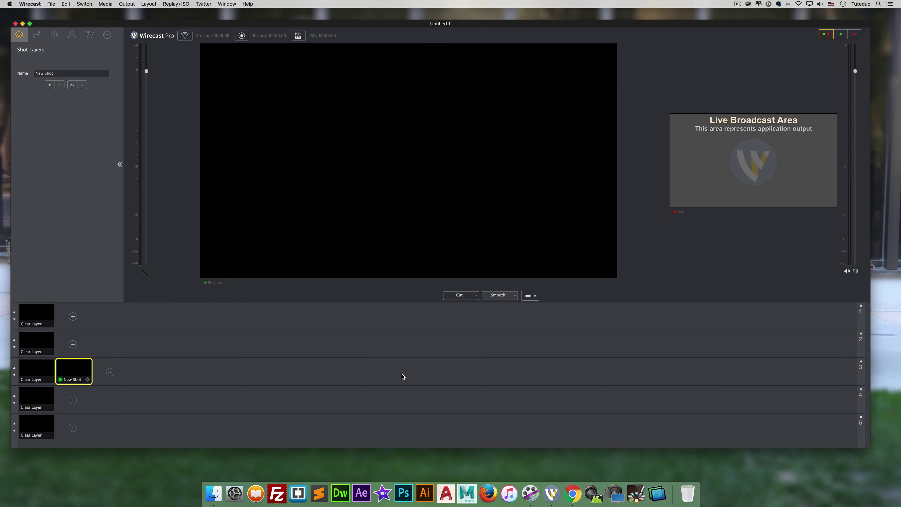
Step: Minimize Wirecast and switch to Chrome's Telestream Wirecast overview page, scrolling back to the top
left_click(22, 24)
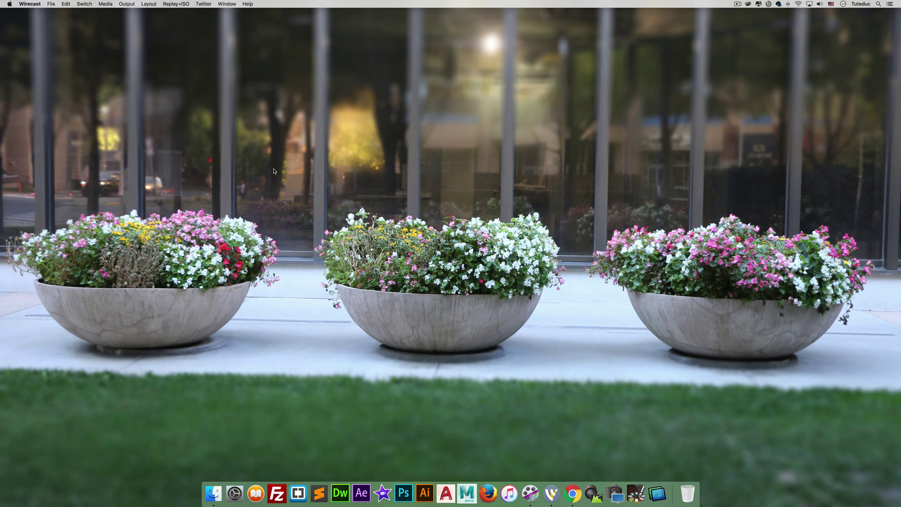
left_click(577, 491)
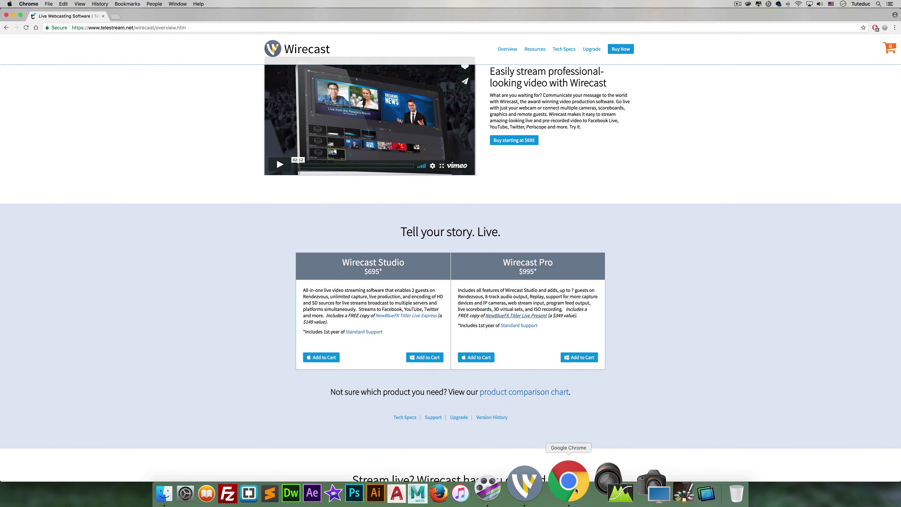
scroll(183, 205, "up", 5)
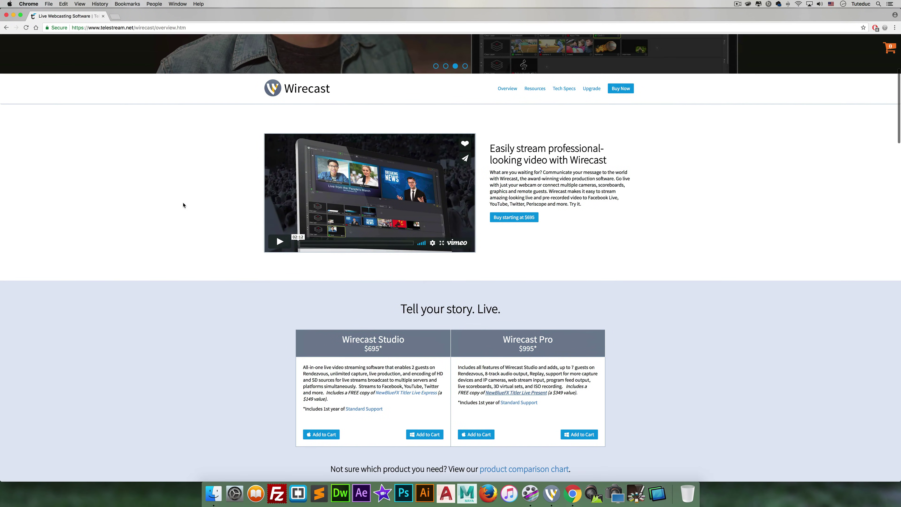
scroll(184, 205, "up", 3)
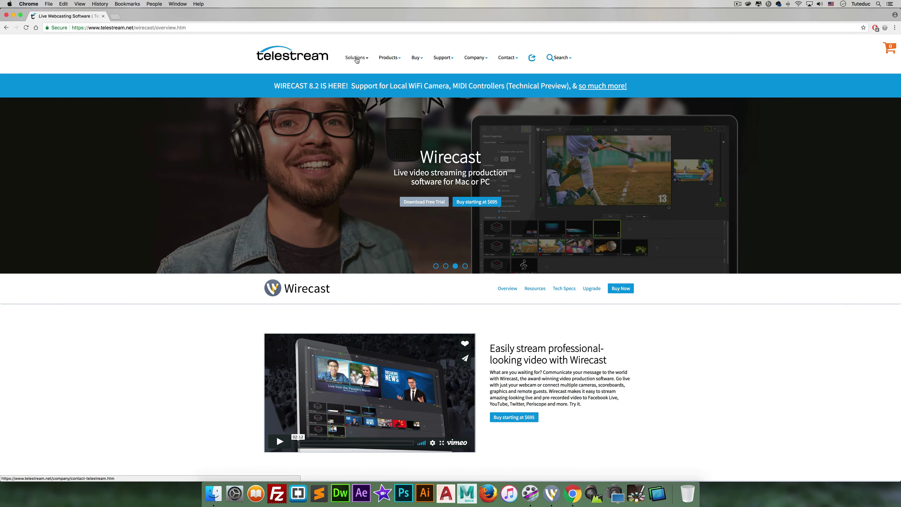
Step: Look through the site's Solutions and Products menus, then minimize Chrome
left_click(357, 60)
left_click(387, 59)
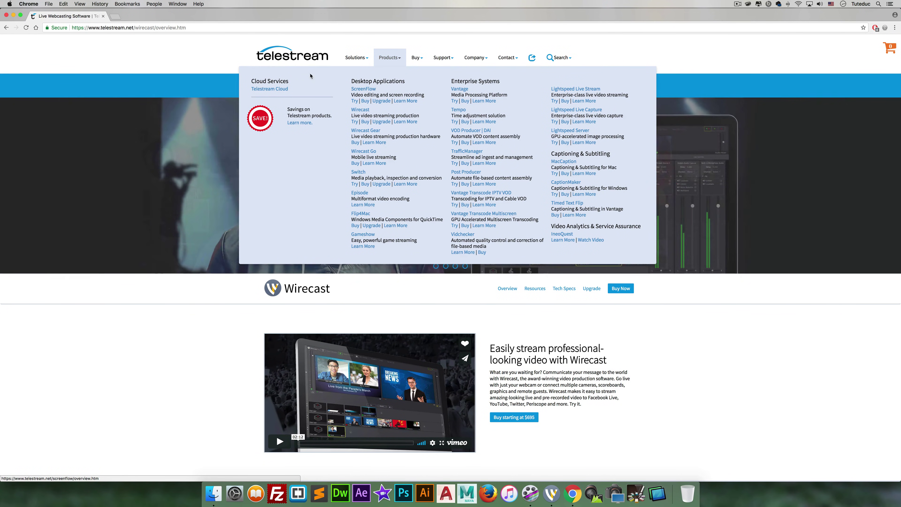
left_click(384, 59)
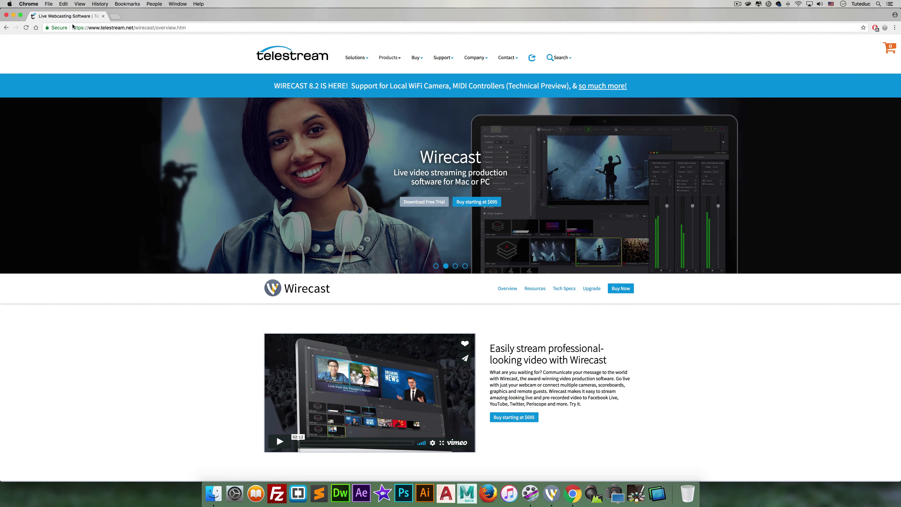
left_click(13, 15)
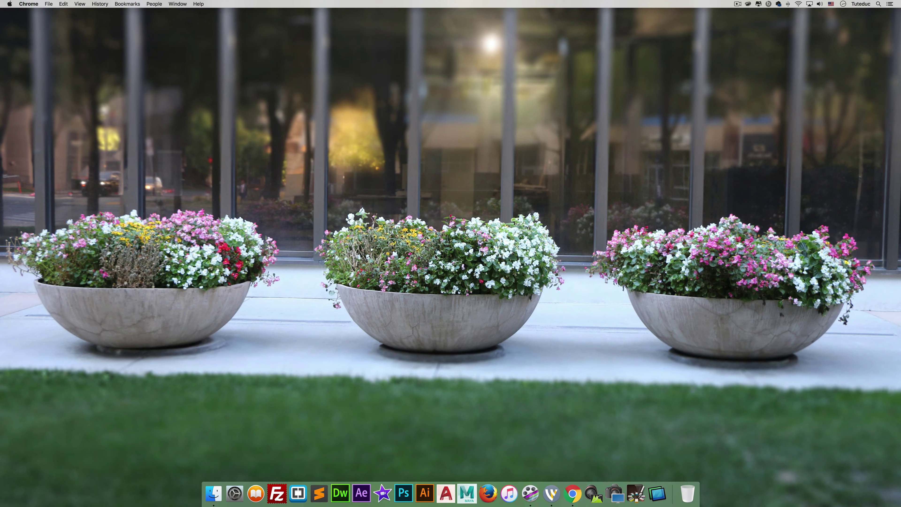
Step: Restore the Wirecast project window, then switch back to Chrome's Telestream Wirecast overview page
left_click(551, 492)
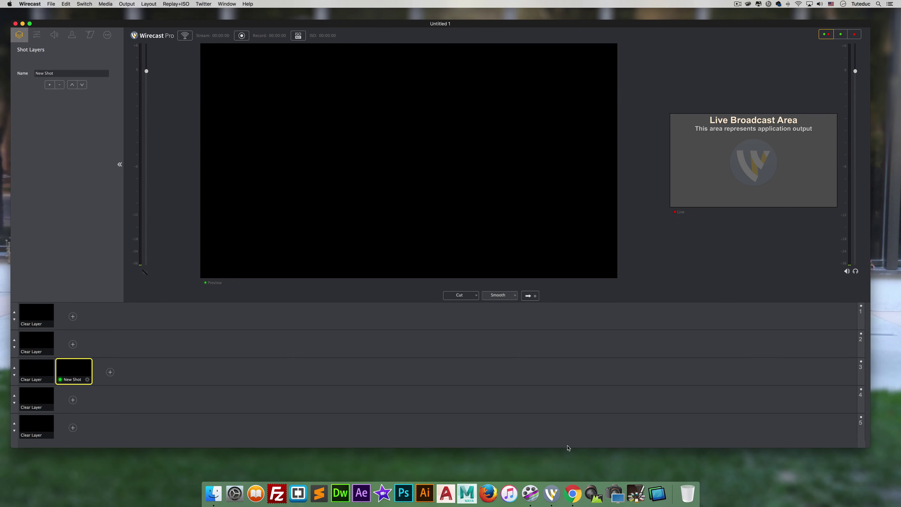
left_click(572, 492)
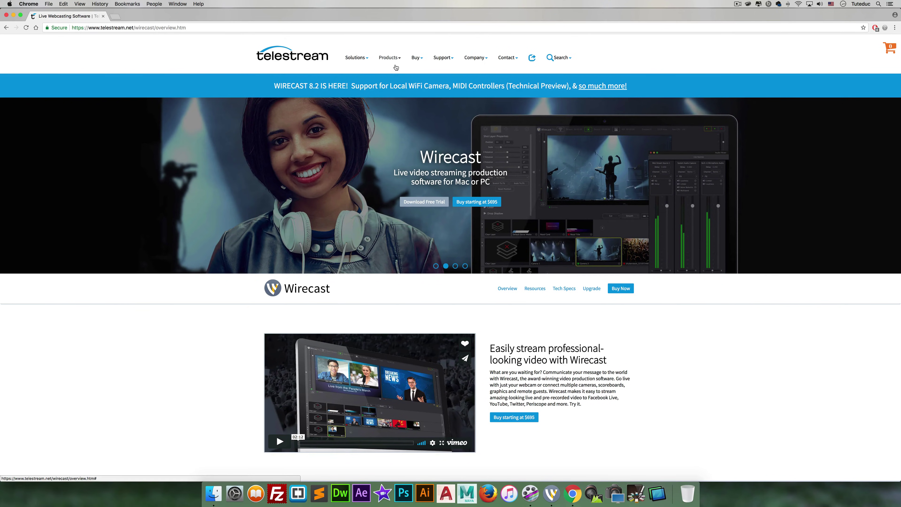
mouse_move(392, 62)
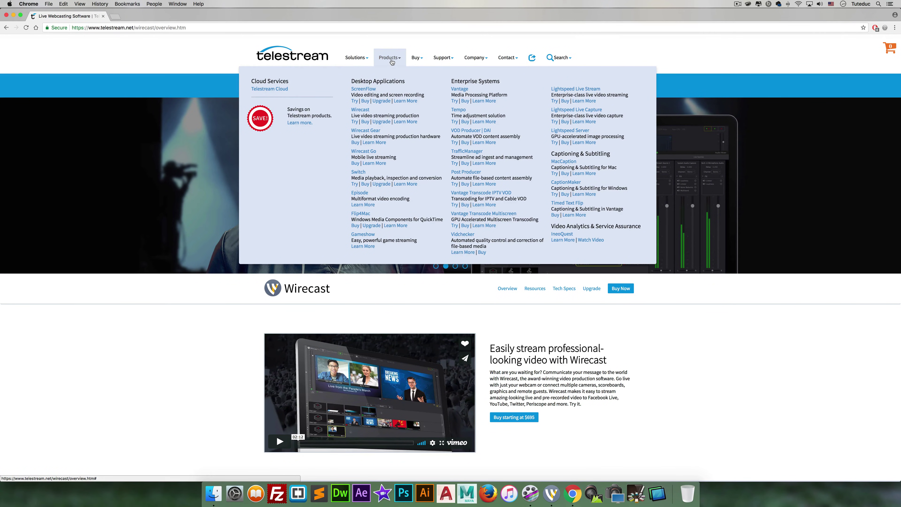
left_click(183, 364)
mouse_move(388, 61)
left_click(205, 331)
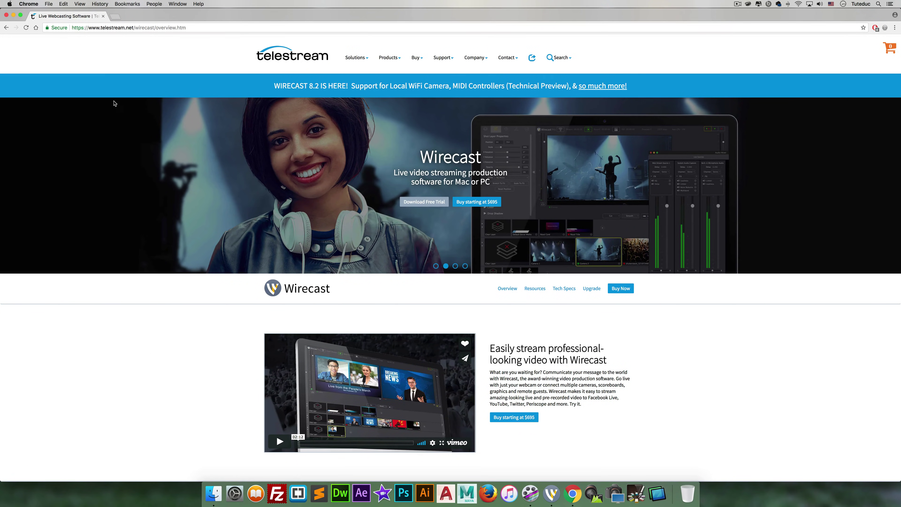
Step: Minimize Chrome to return to the Wirecast Pro project with its empty preview
left_click(13, 16)
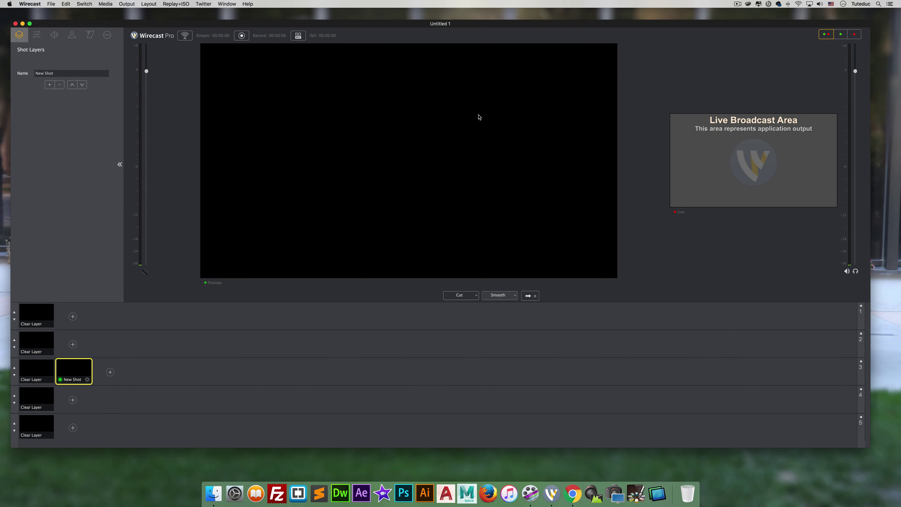
mouse_move(444, 115)
left_click(119, 163)
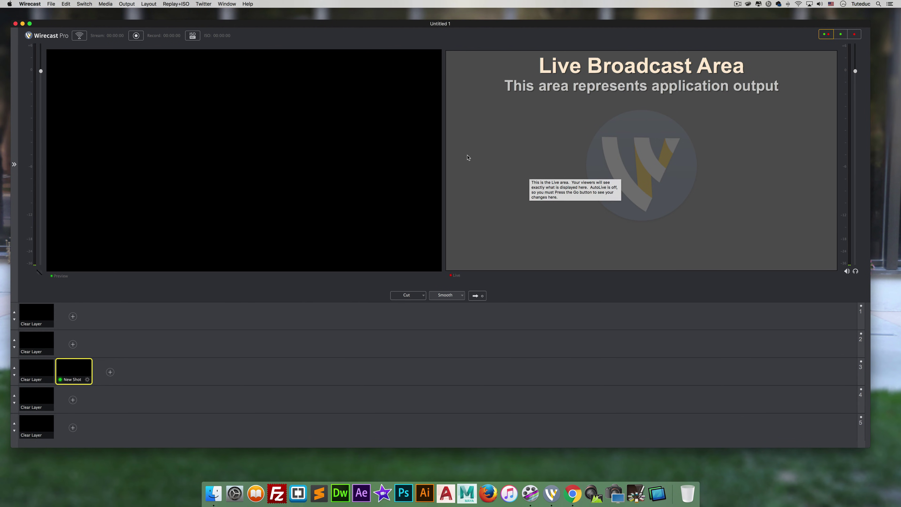
mouse_move(133, 135)
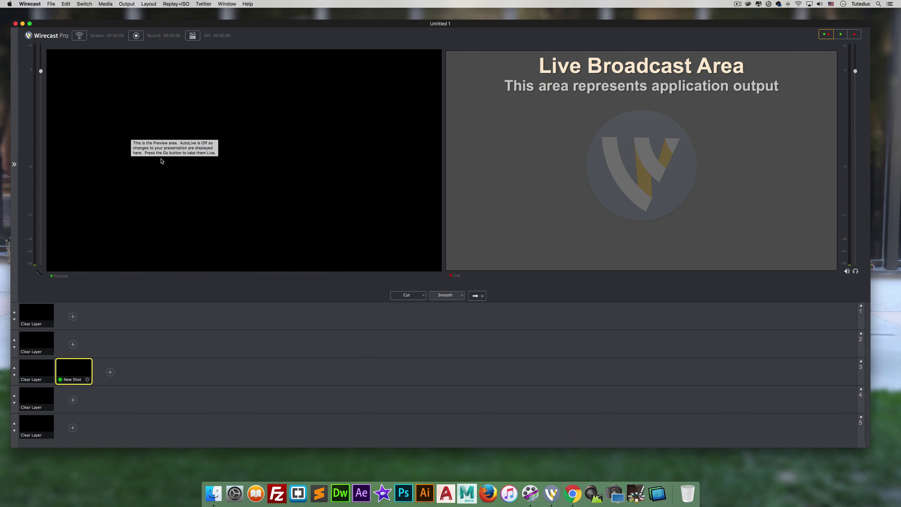
mouse_move(637, 174)
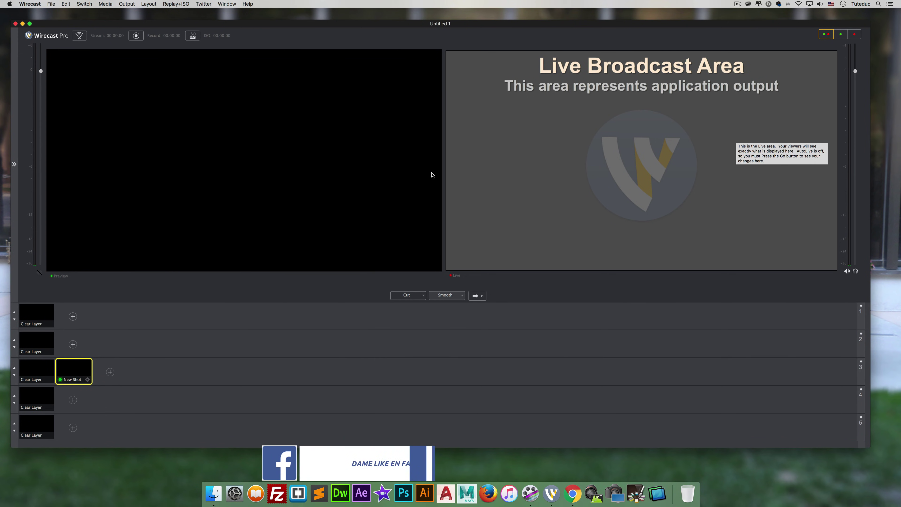
mouse_move(737, 178)
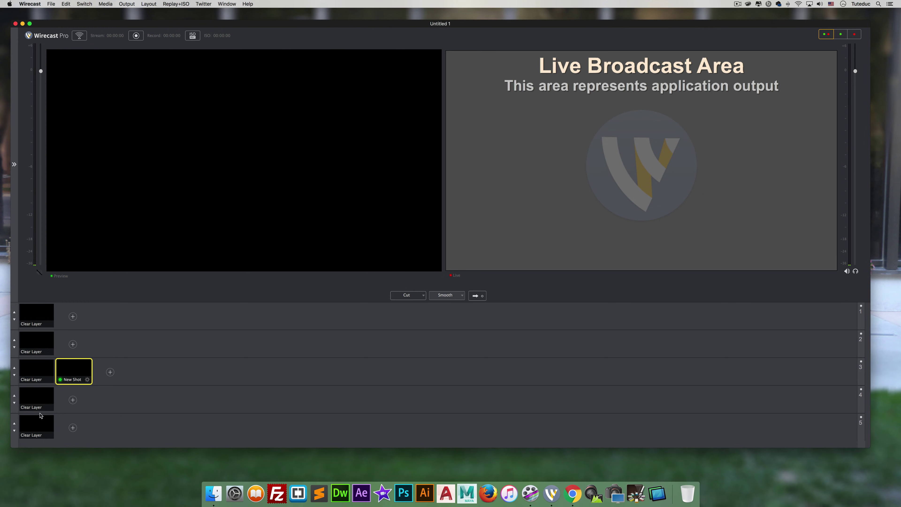
key("super+1")
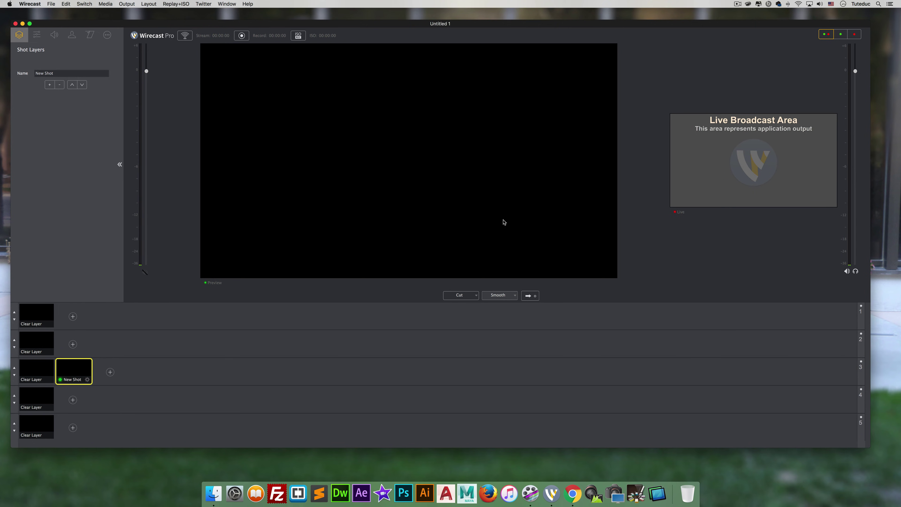
Step: Hide the Shot Layers panel and delete the New Shot from layer 3
key("super+ctrl+s")
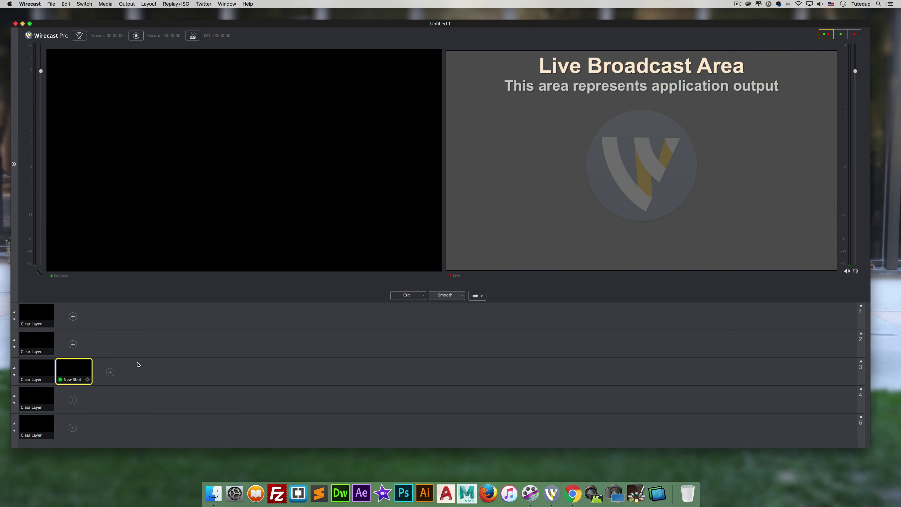
left_click(37, 7)
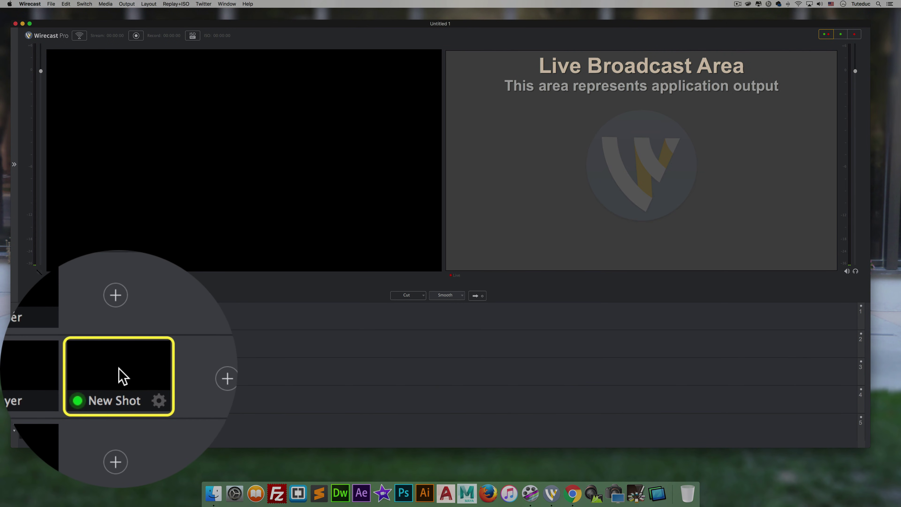
right_click(119, 368)
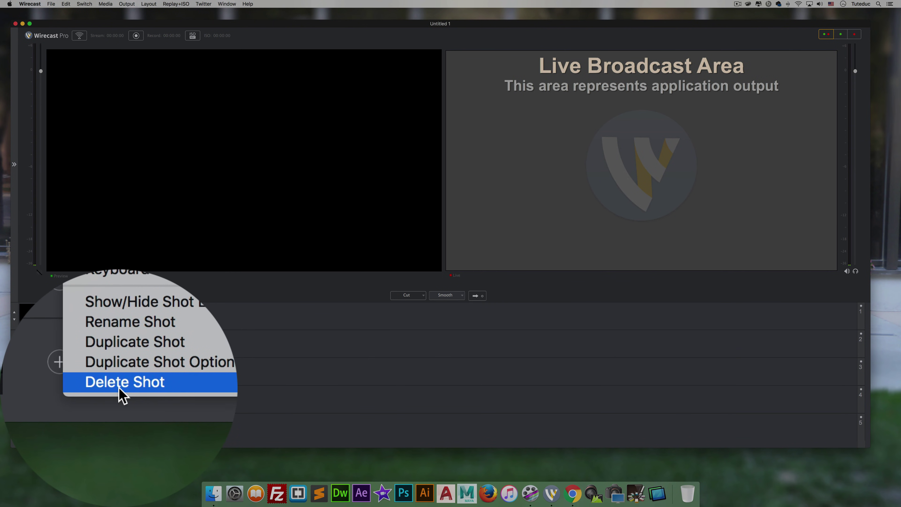
left_click(119, 389)
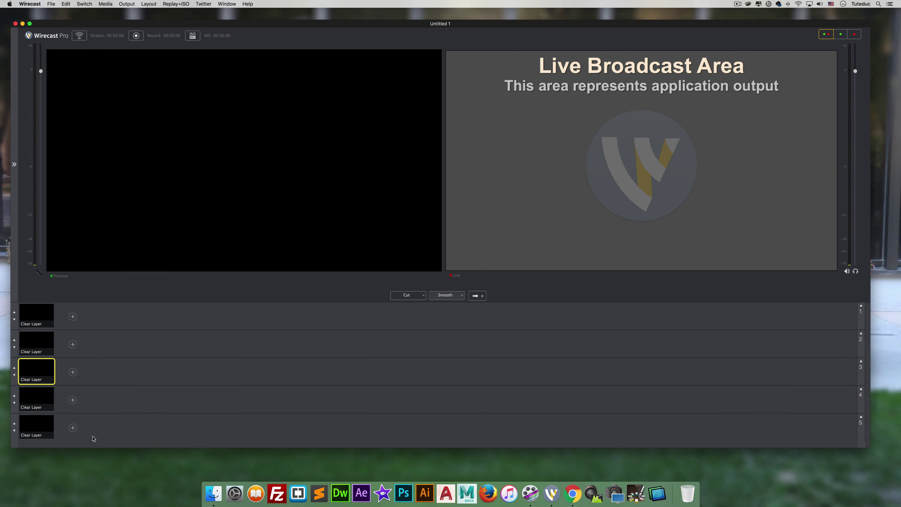
Step: Select layer 3 and bring up its list of source types for a new shot
left_click(74, 474)
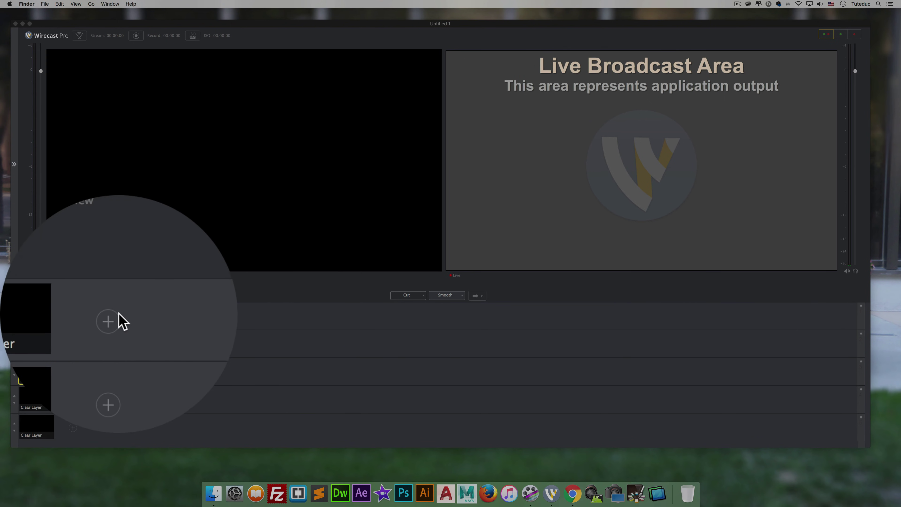
left_click(119, 356)
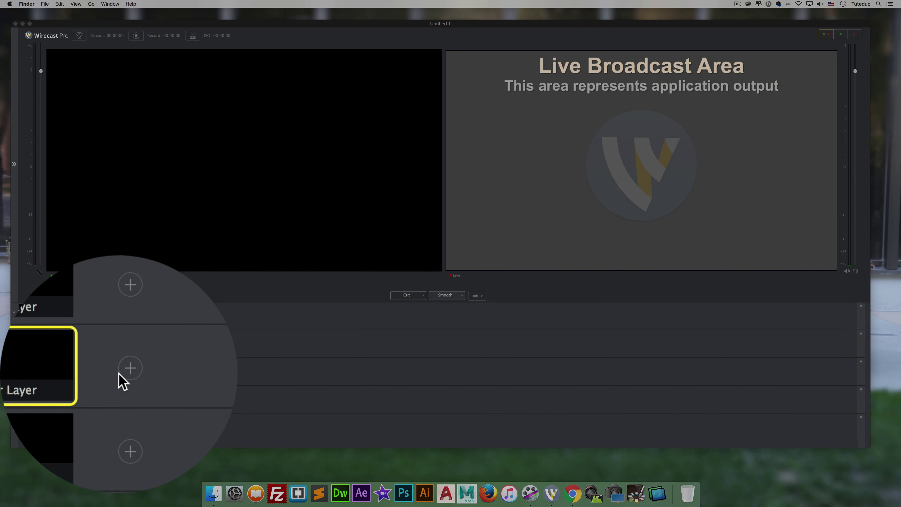
left_click(116, 370)
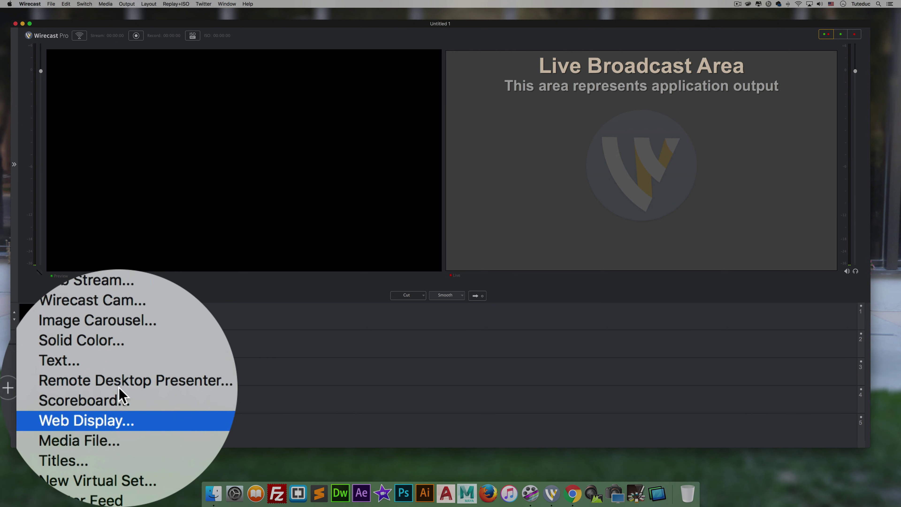
Step: Choose Media File as the new source to browse the Movies folder
mouse_move(118, 377)
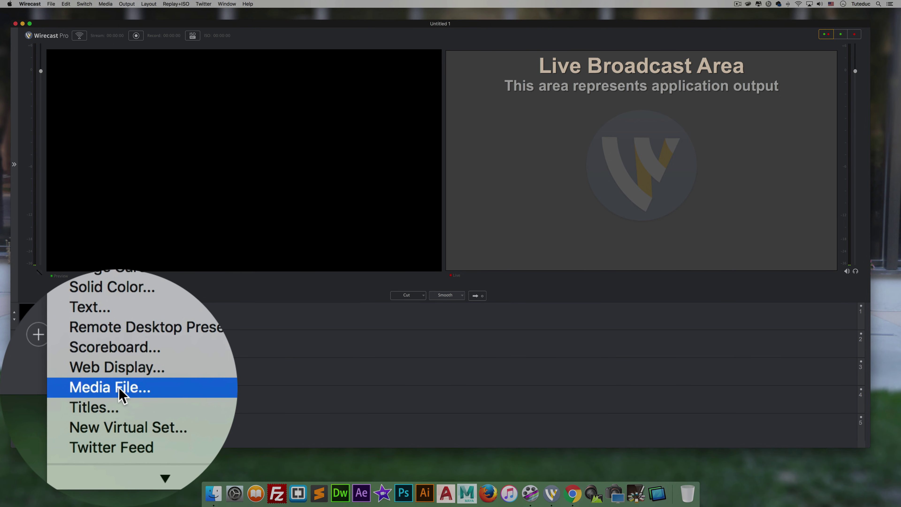
left_click(119, 389)
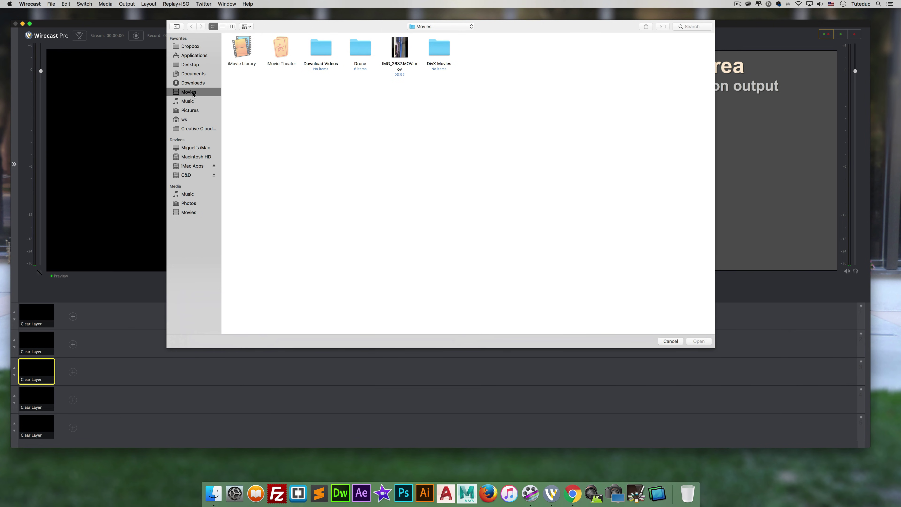
Step: Load MVI_1123.MOV from the Drone folder as the new shot on layer 3
double_click(357, 51)
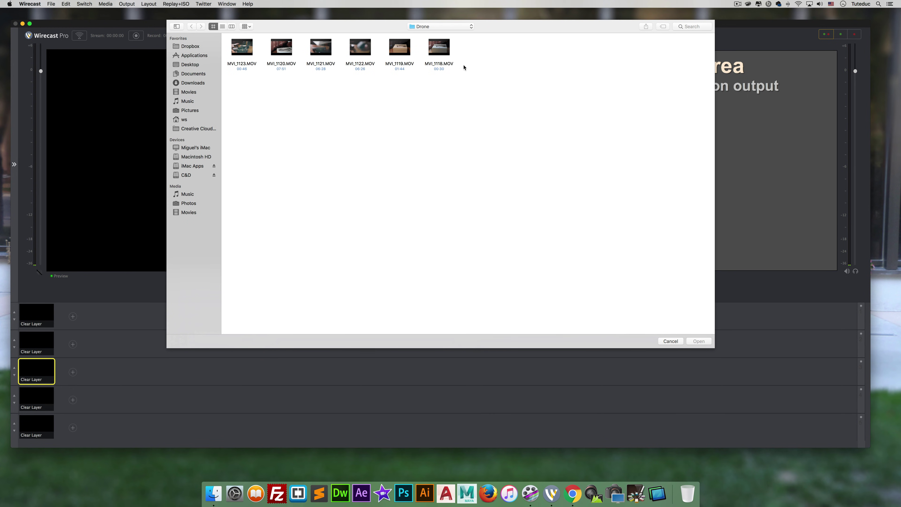
left_click(235, 52)
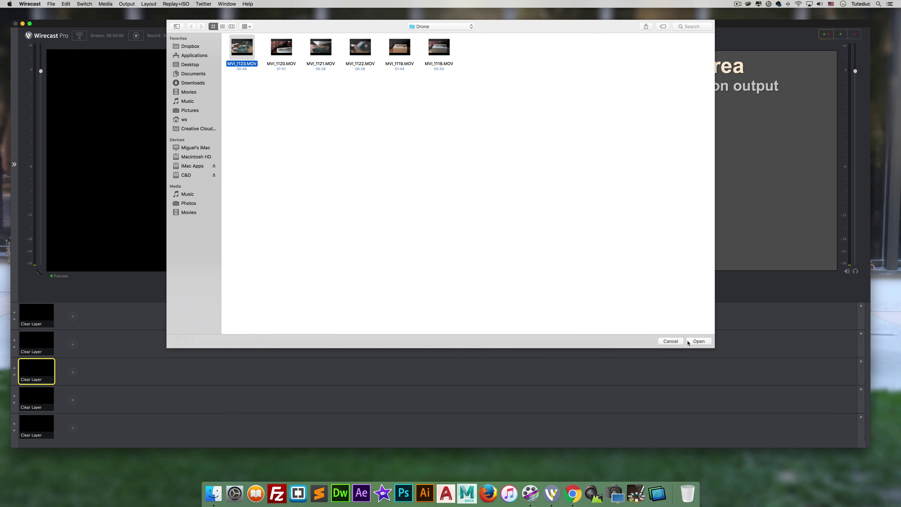
left_click(698, 342)
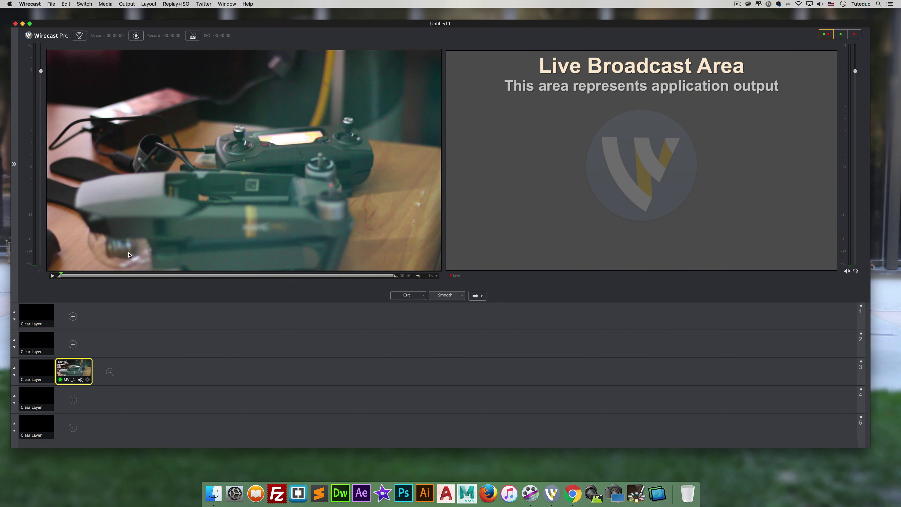
Step: Play the MVI_1123.MOV drone clip in the preview, then pause it partway through
left_click(52, 276)
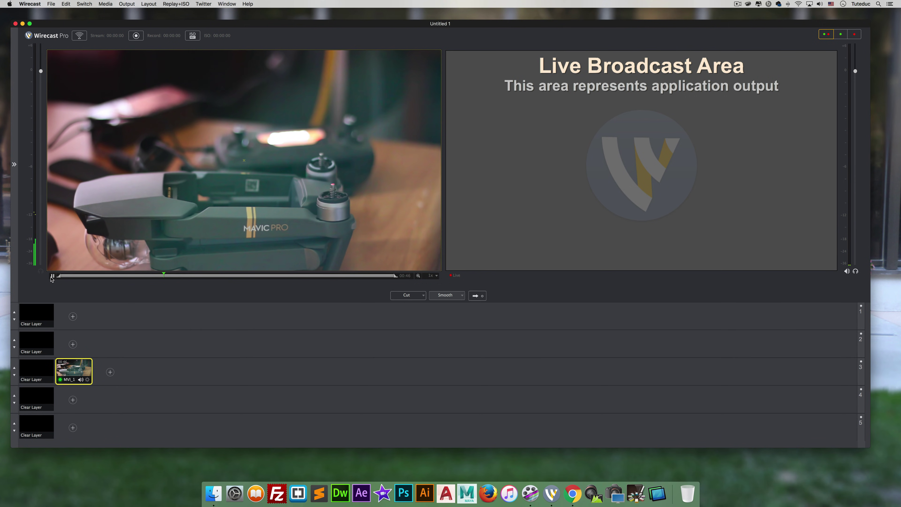
left_click(53, 276)
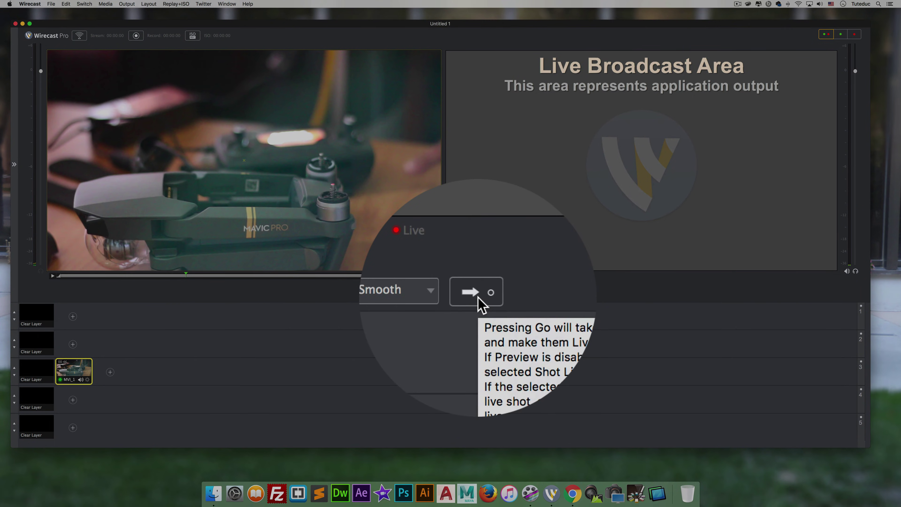
Step: Take the MVI_1123.MOV drone shot live so it plays in the broadcast output
left_click(477, 296)
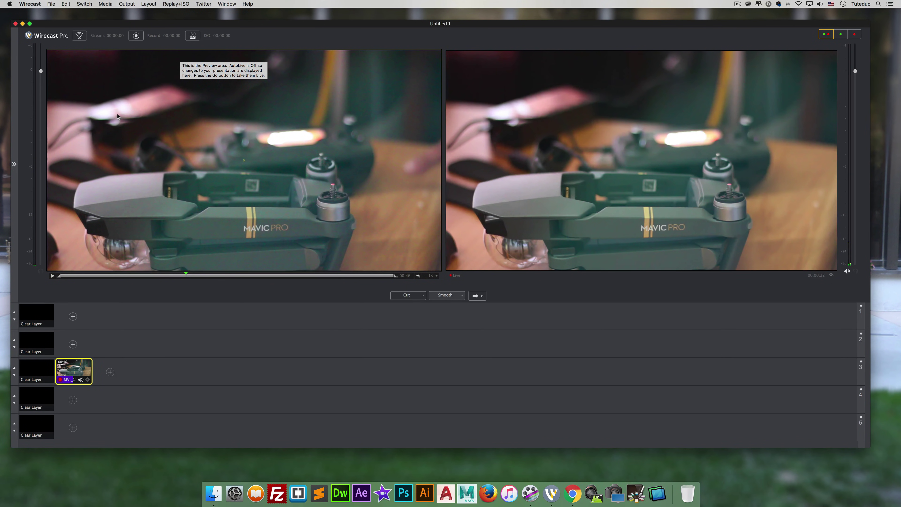
left_click(28, 5)
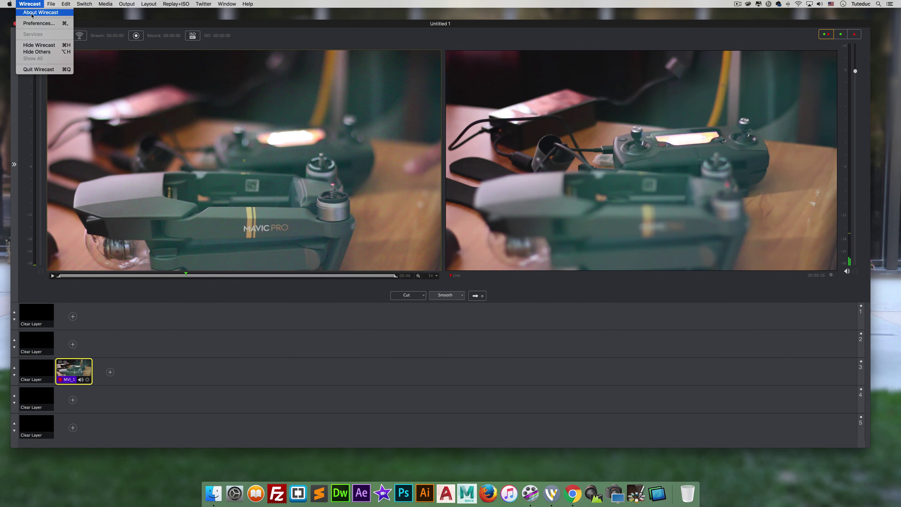
left_click(31, 13)
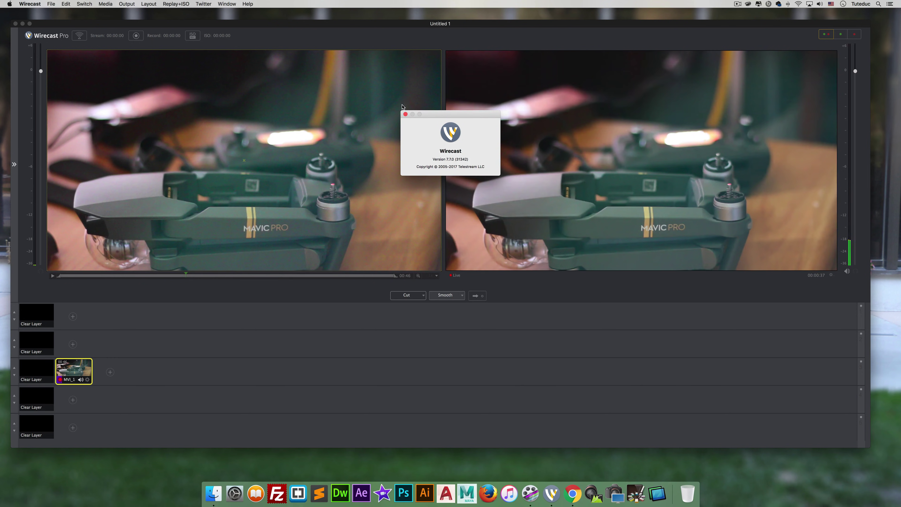
left_click(406, 114)
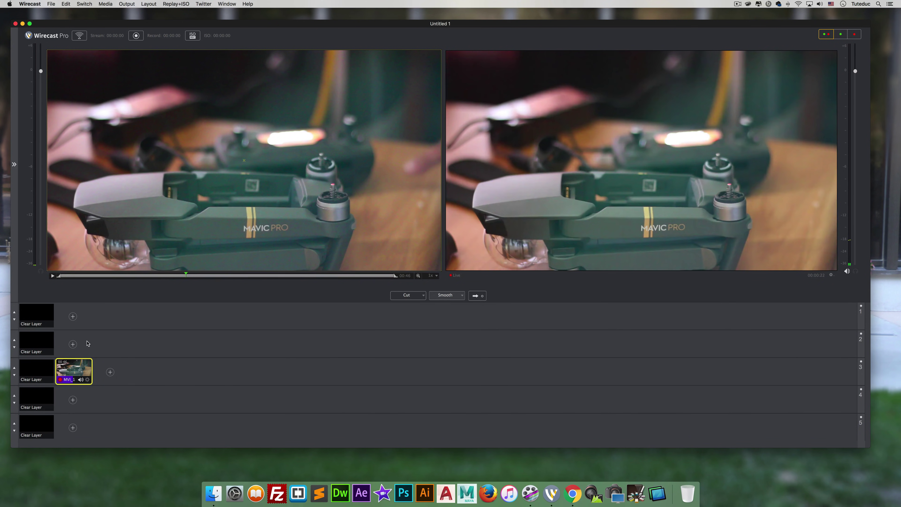
Step: Delete the MVI_1 drone shot from layer 3 and take the empty preview live to black
right_click(73, 377)
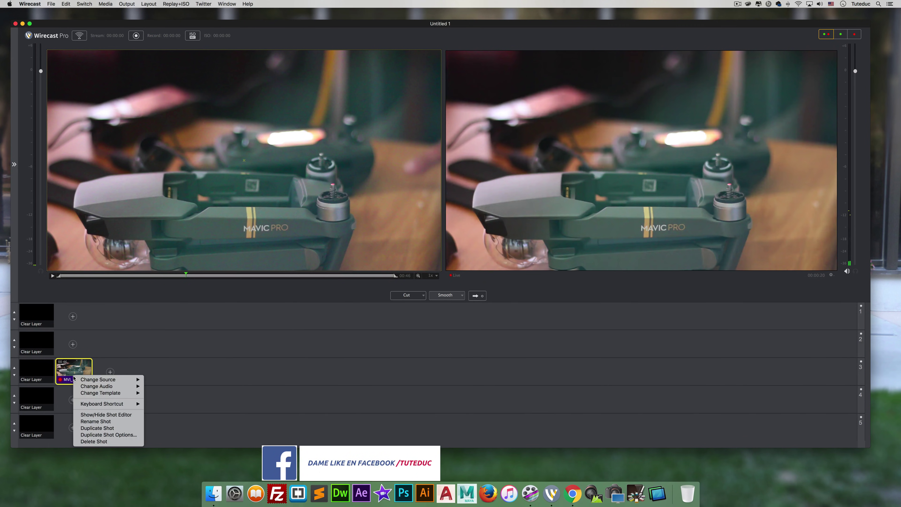
left_click(101, 446)
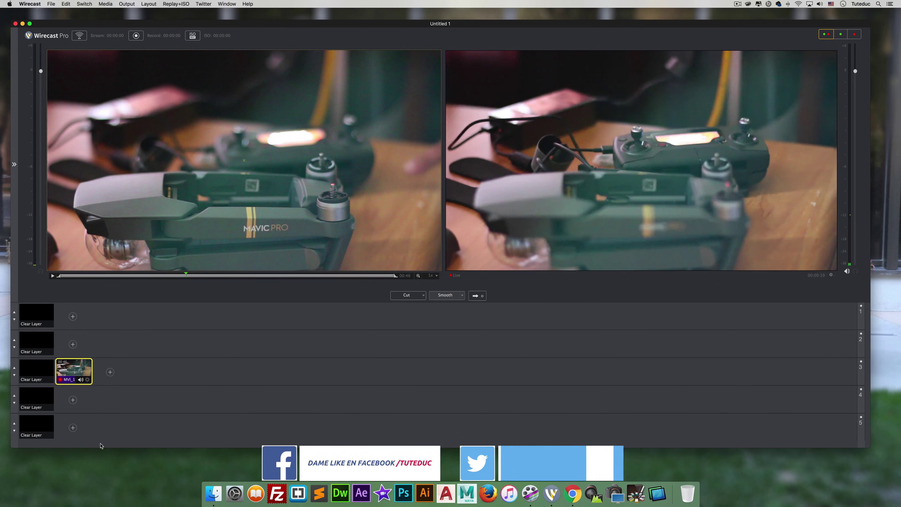
left_click(475, 297)
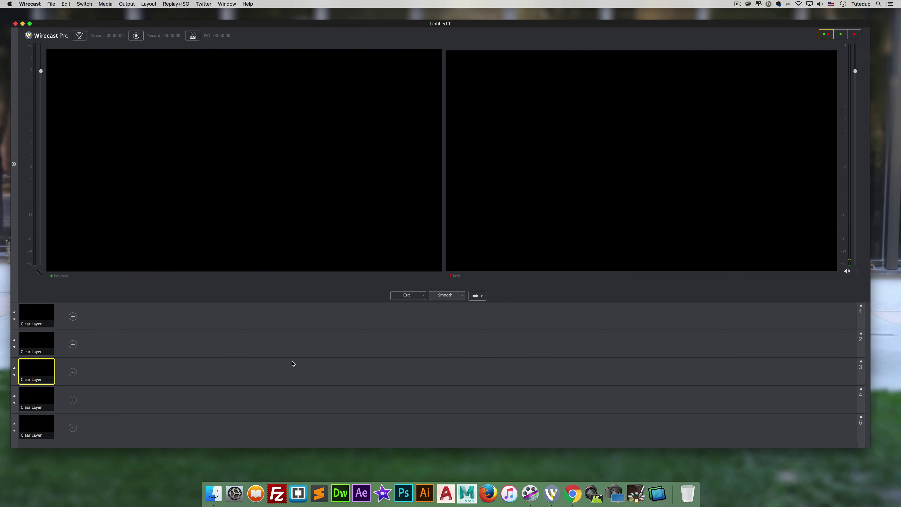
Step: Hide Wirecast Pro with Cmd+H to reveal the desktop
mouse_move(215, 218)
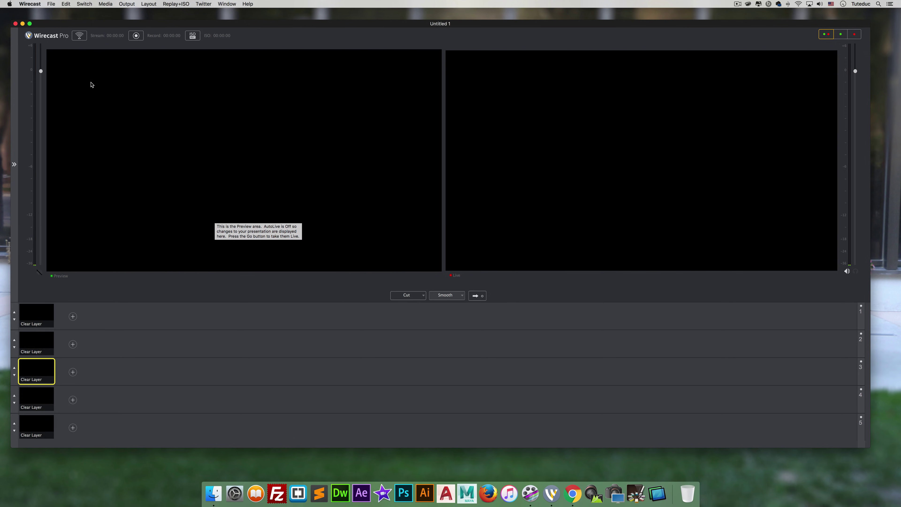
key("super+h")
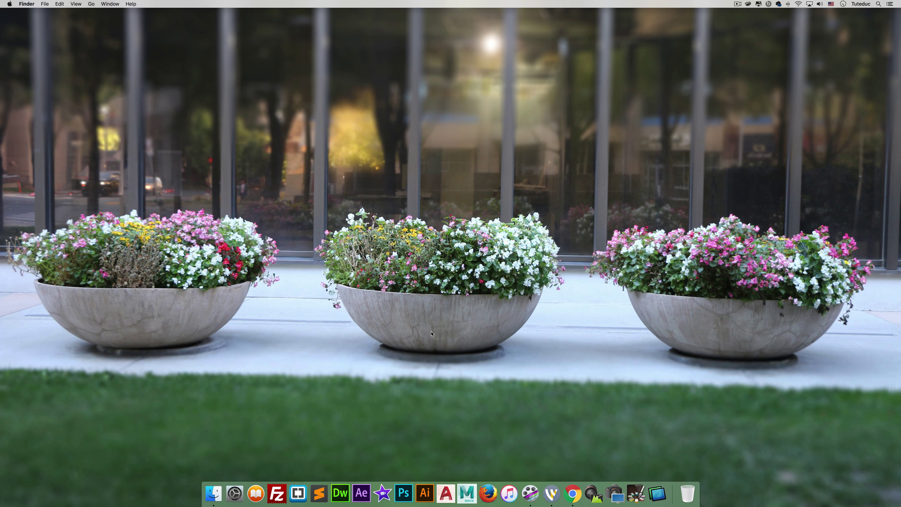